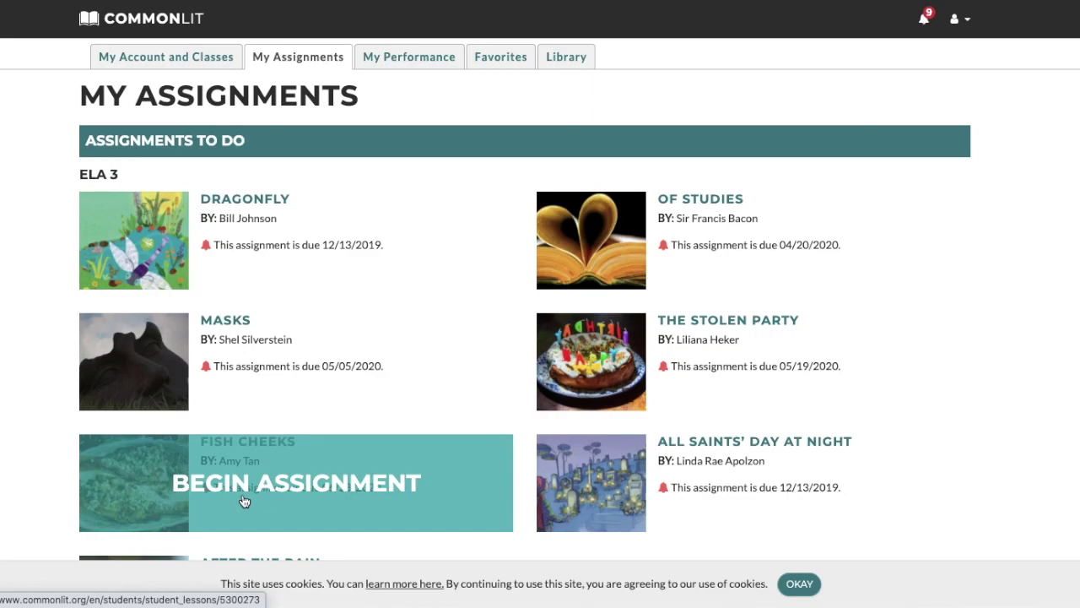
Open the Fish Cheeks assignment and dismiss the author and skill focus introduction.
click(243, 501)
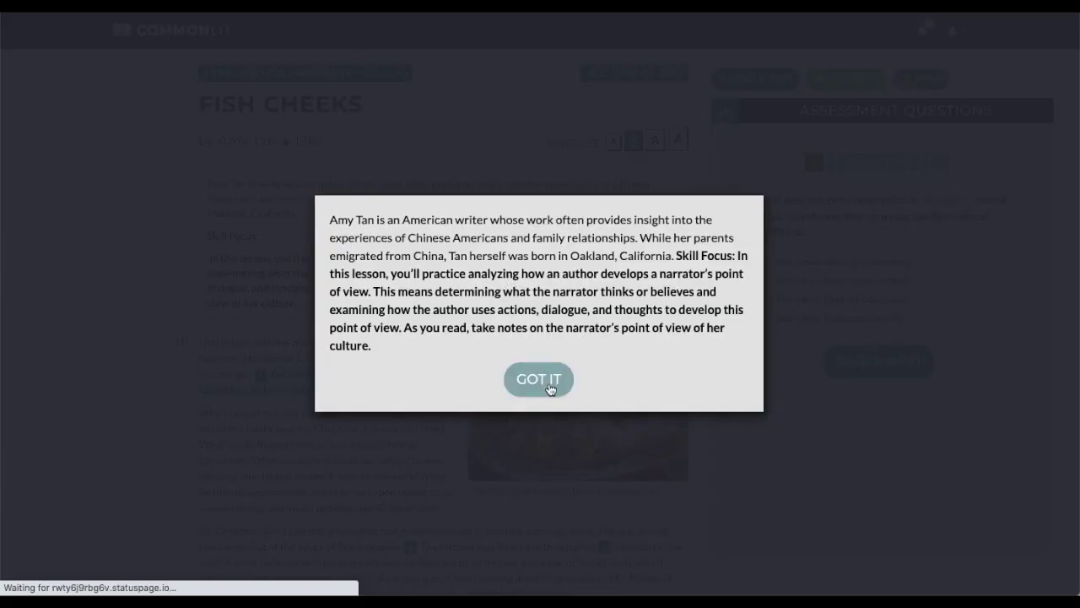
click(546, 386)
scroll(327, 446, down, 1)
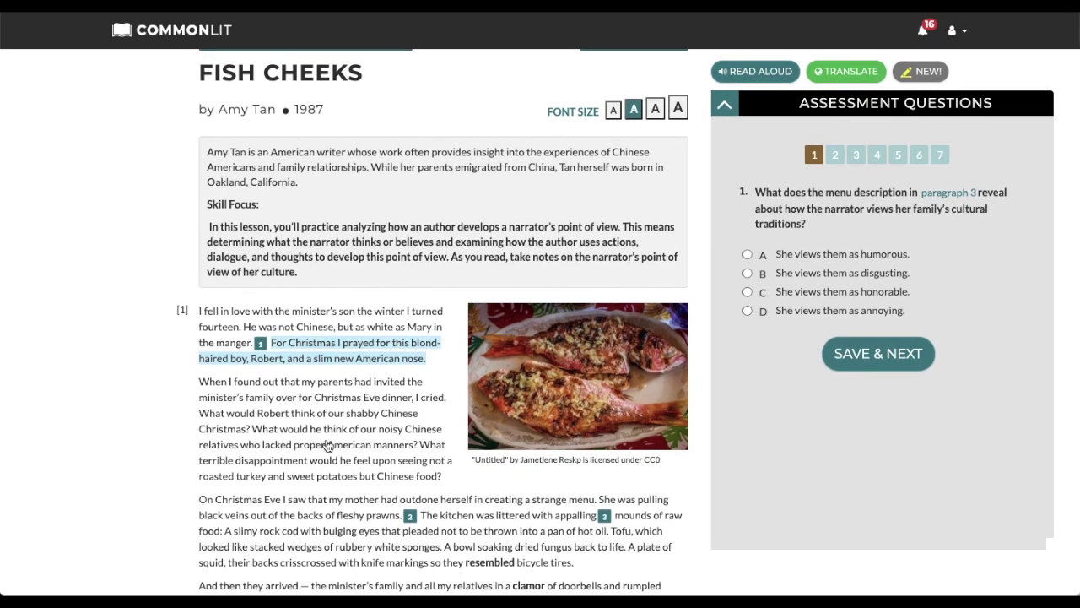
Highlight the sentence about the noisy Chinese relatives in yellow, then remove the highlight.
drag(253, 429, 402, 446)
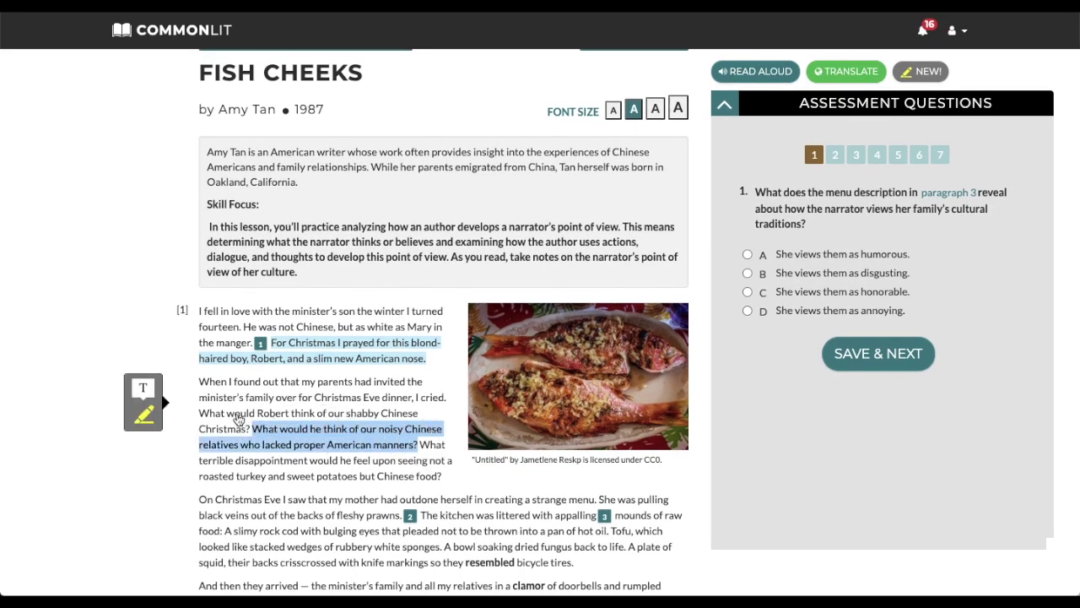
click(144, 413)
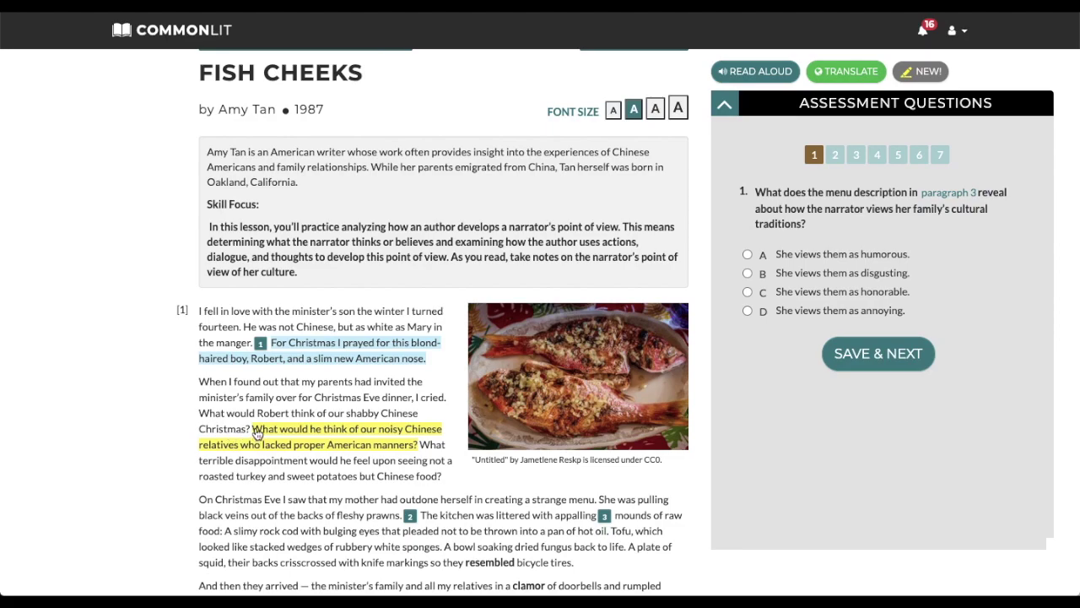
drag(256, 433, 417, 445)
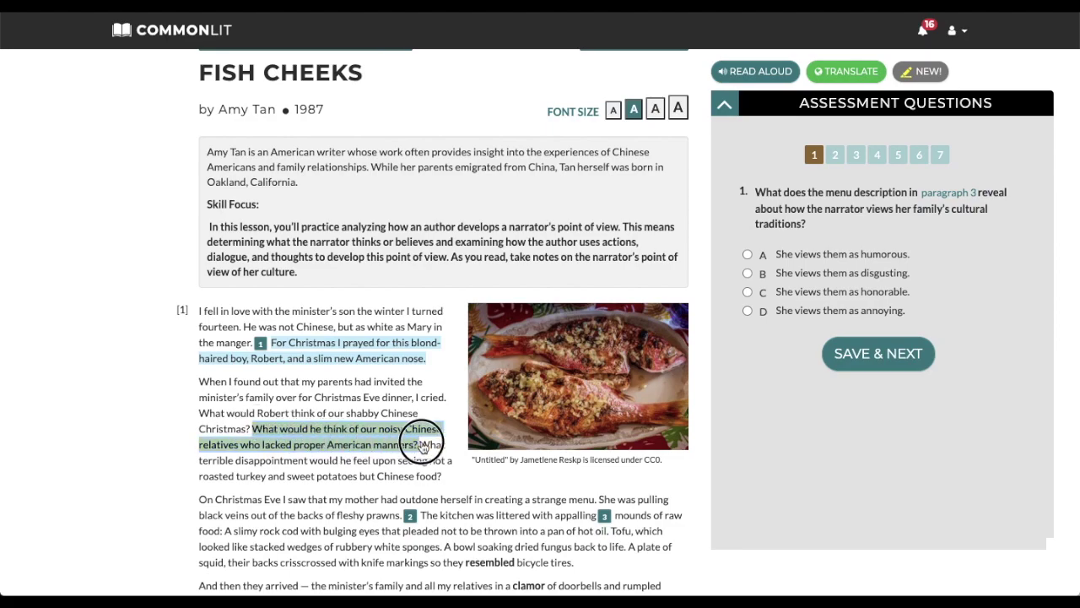
mouse_move(141, 426)
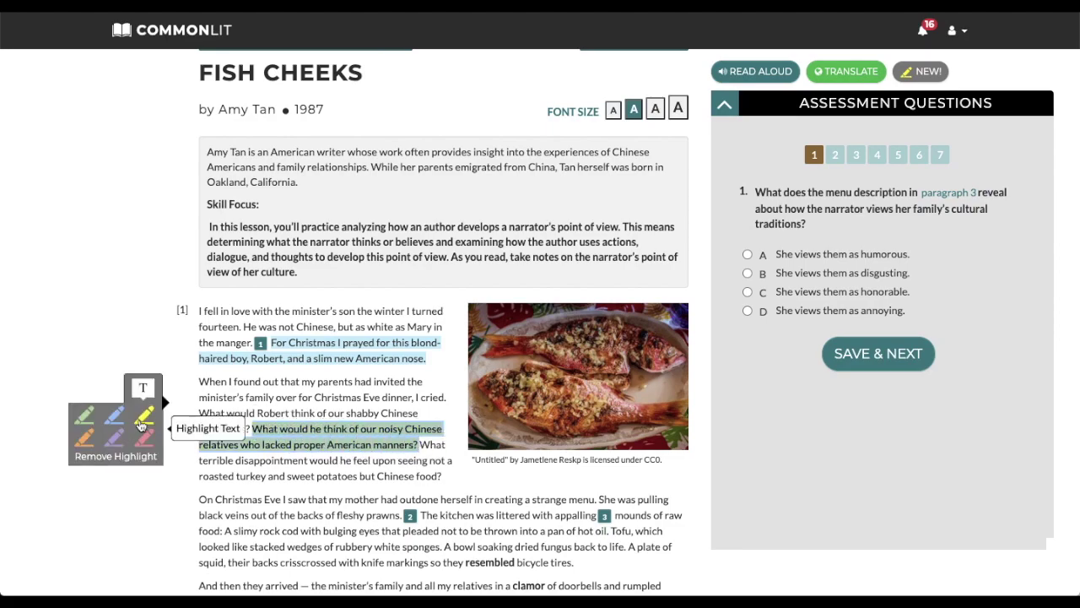
click(127, 460)
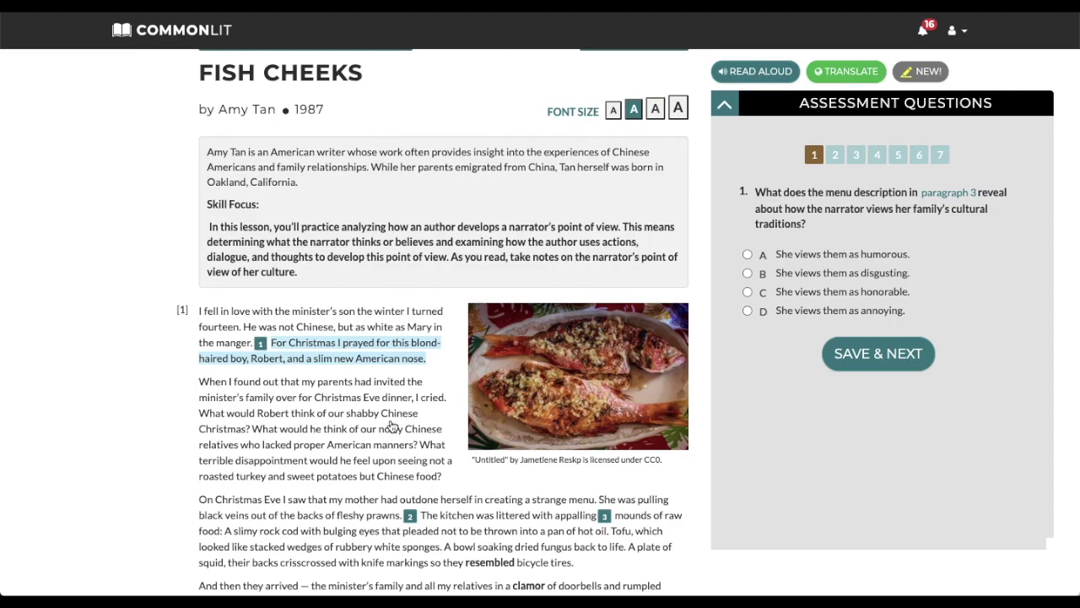
Add the note 'The author is ashamed' to that sentence and open its options menu.
drag(253, 430, 417, 443)
click(144, 389)
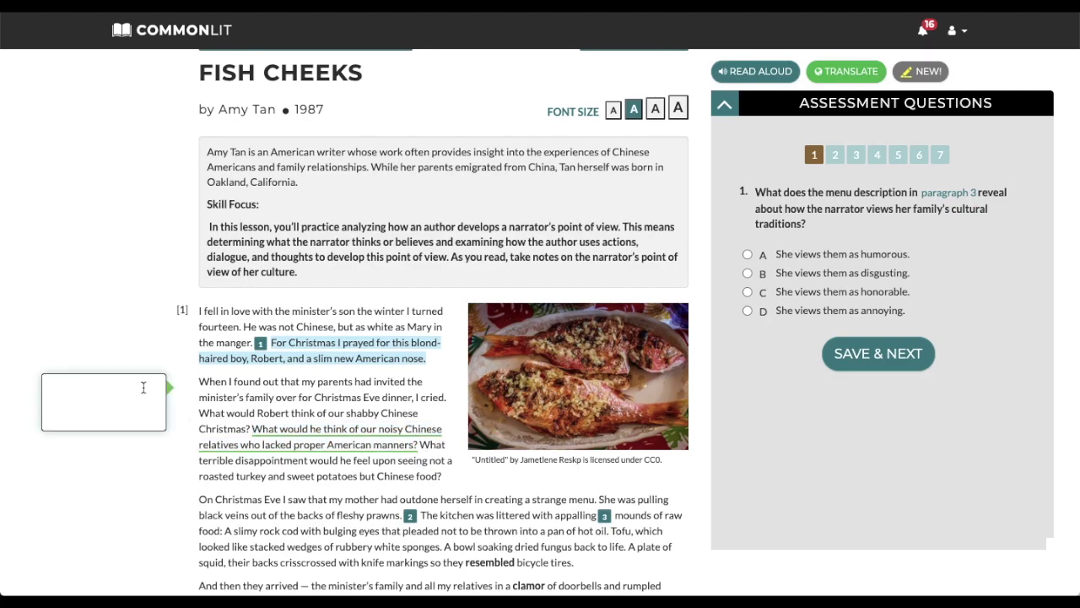
text(The author is ashamed)
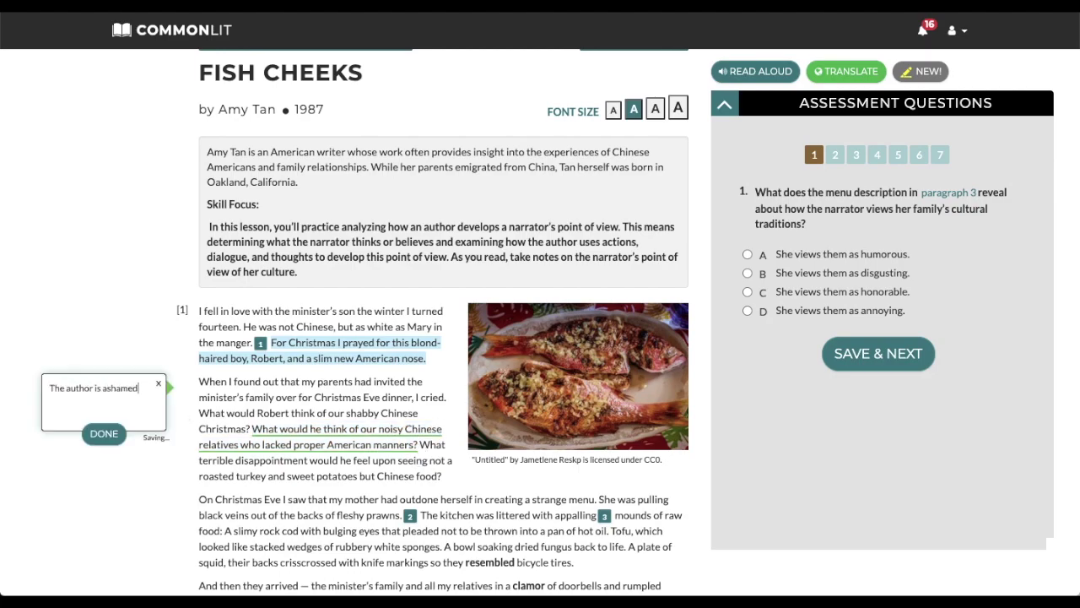
click(113, 436)
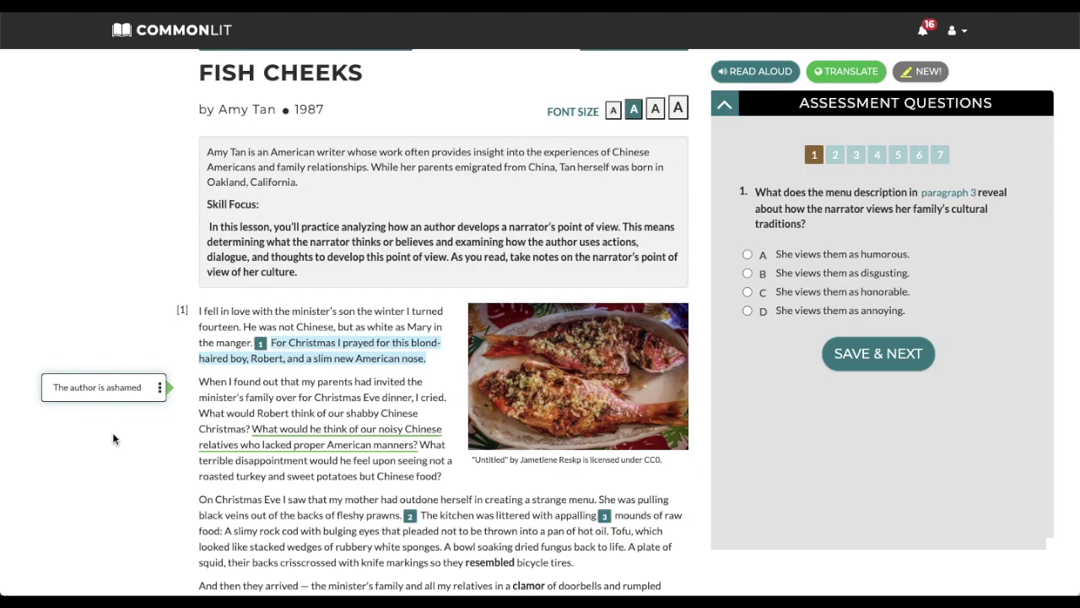
click(159, 387)
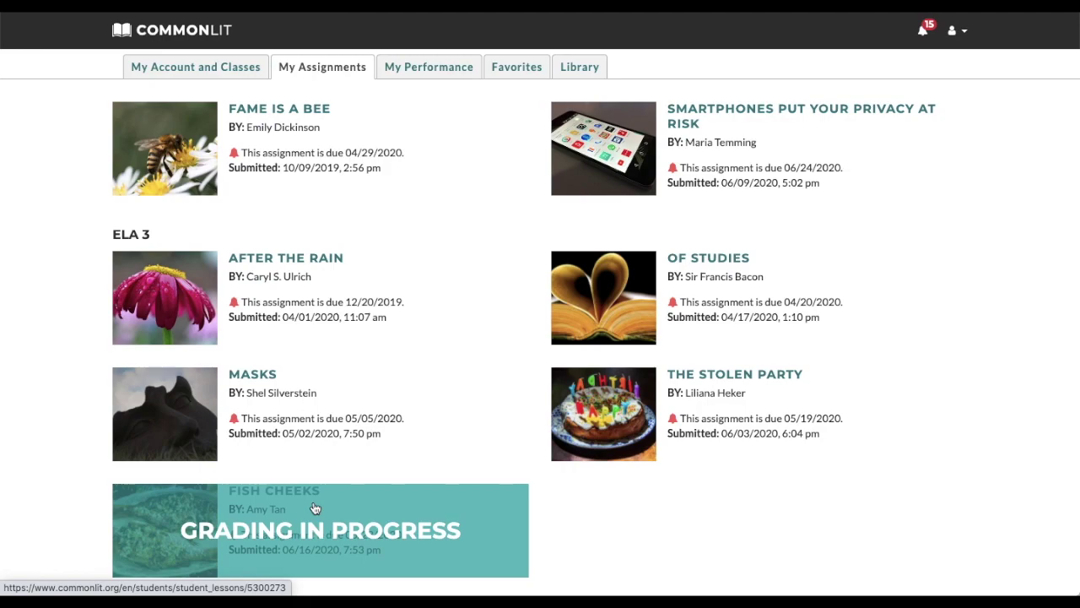
click(314, 507)
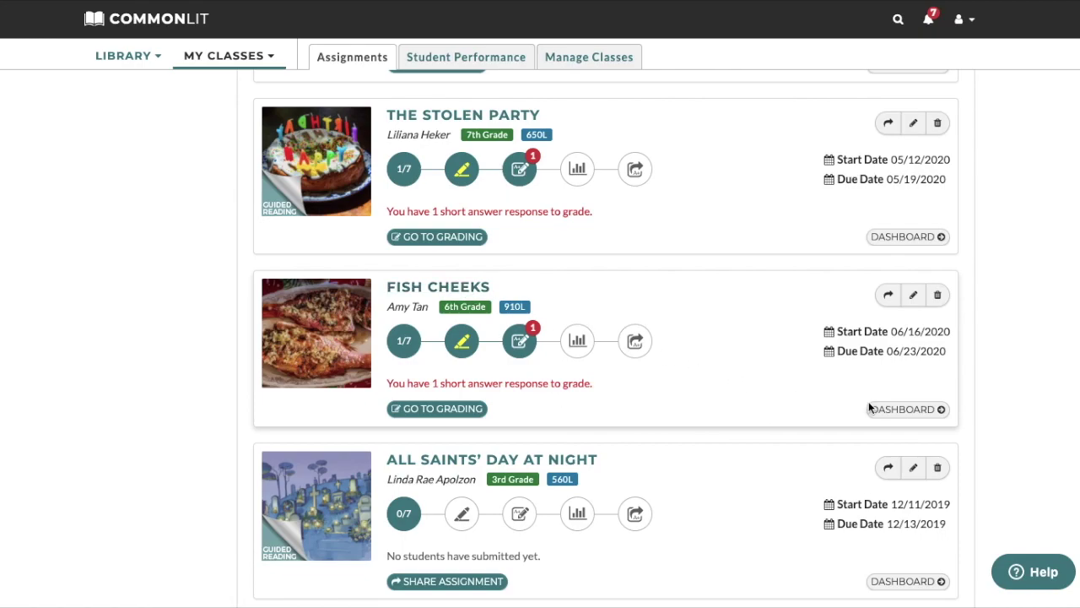
Open 'View student annotations' on the Fish Cheeks assignment card.
click(469, 345)
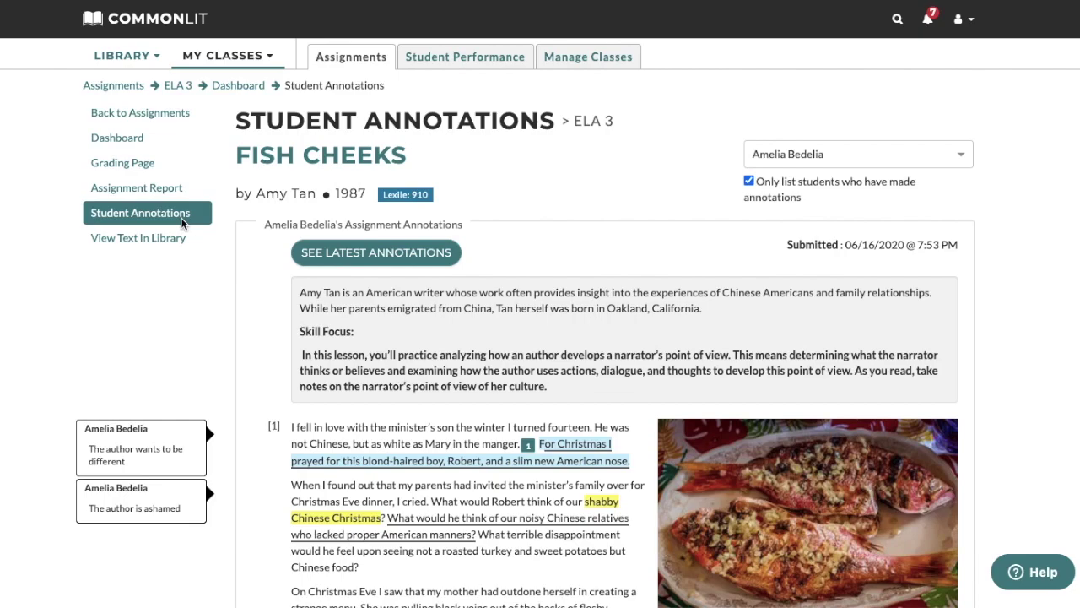
Switch the annotations view to the other student who annotated.
scroll(878, 114, down, 1)
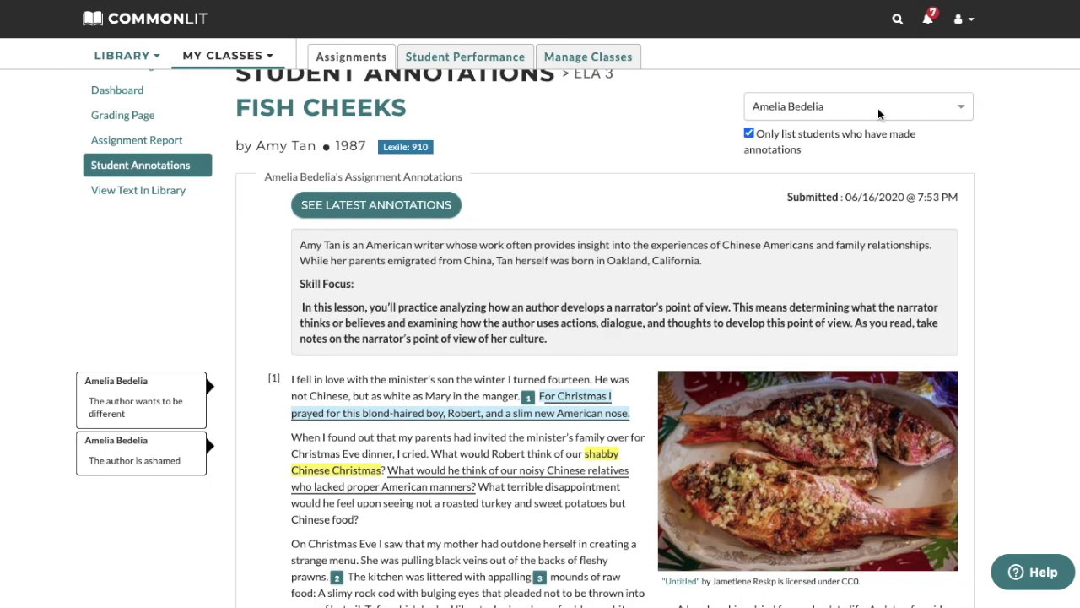
click(879, 112)
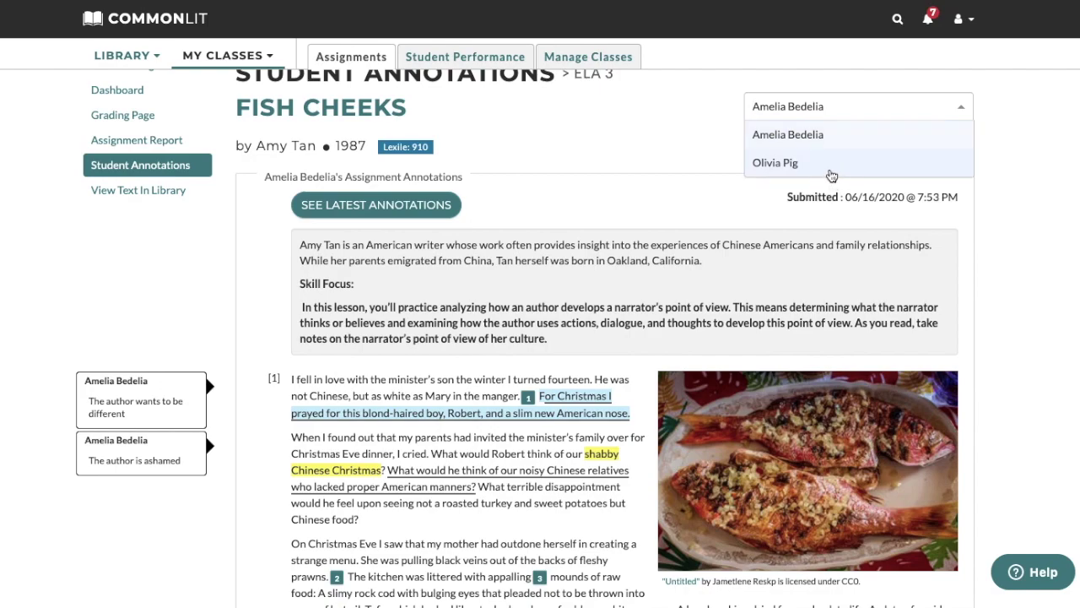
click(793, 164)
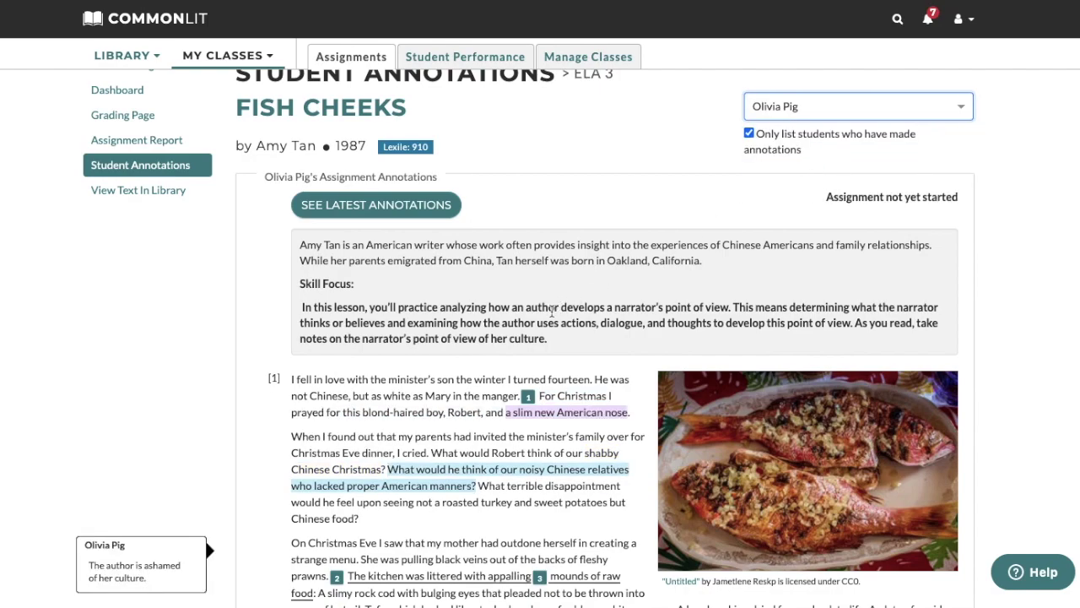
scroll(552, 312, down, 1)
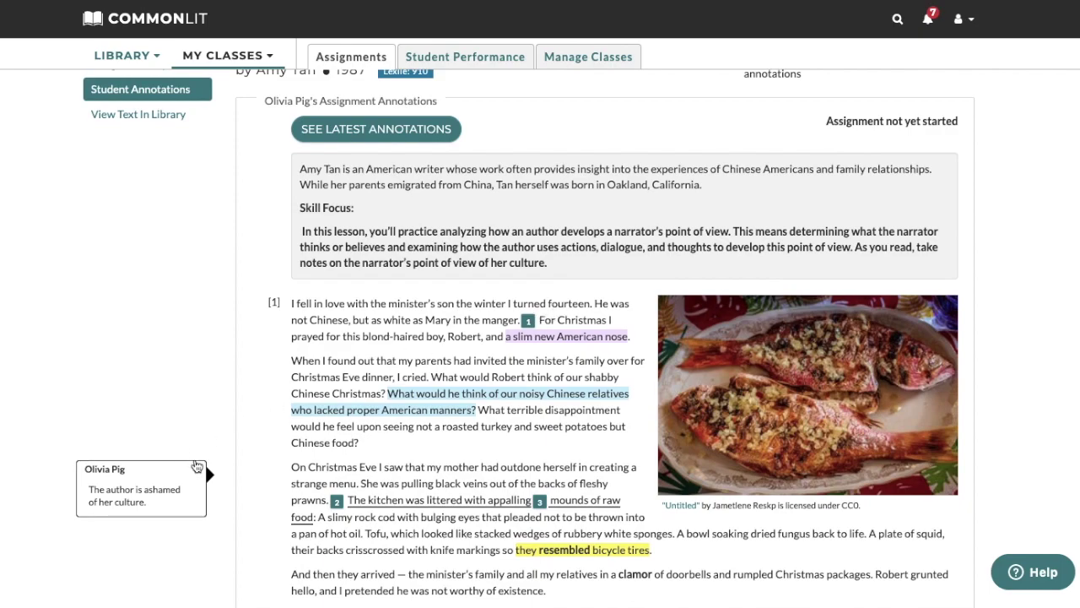
Reply 'Why is she ashamed?' to the student's ashamed-of-her-culture note.
click(179, 498)
click(163, 531)
text(Wh)
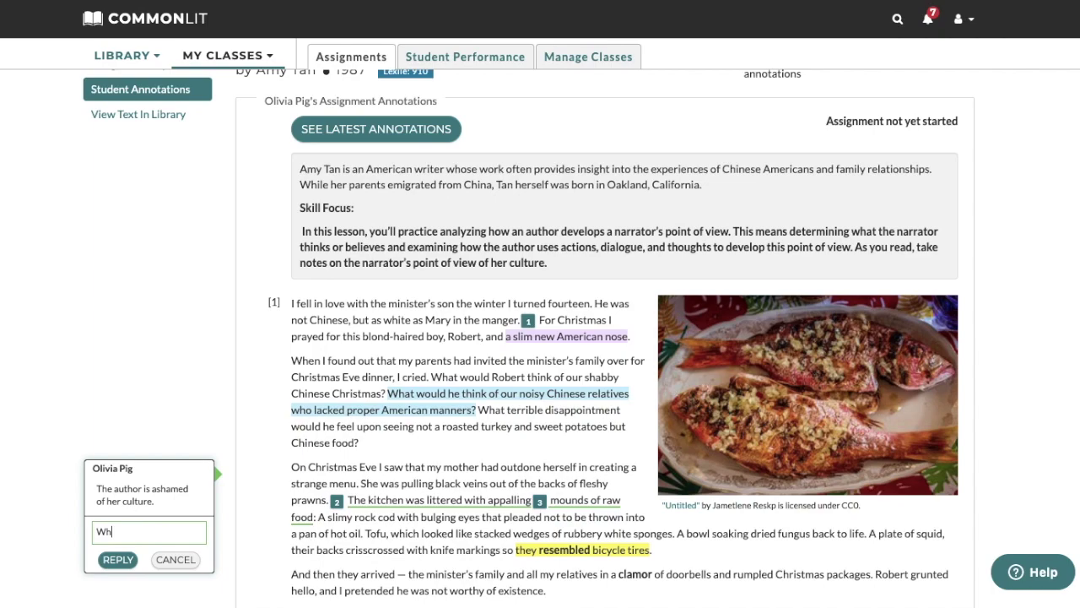
text(y is she ashamed?)
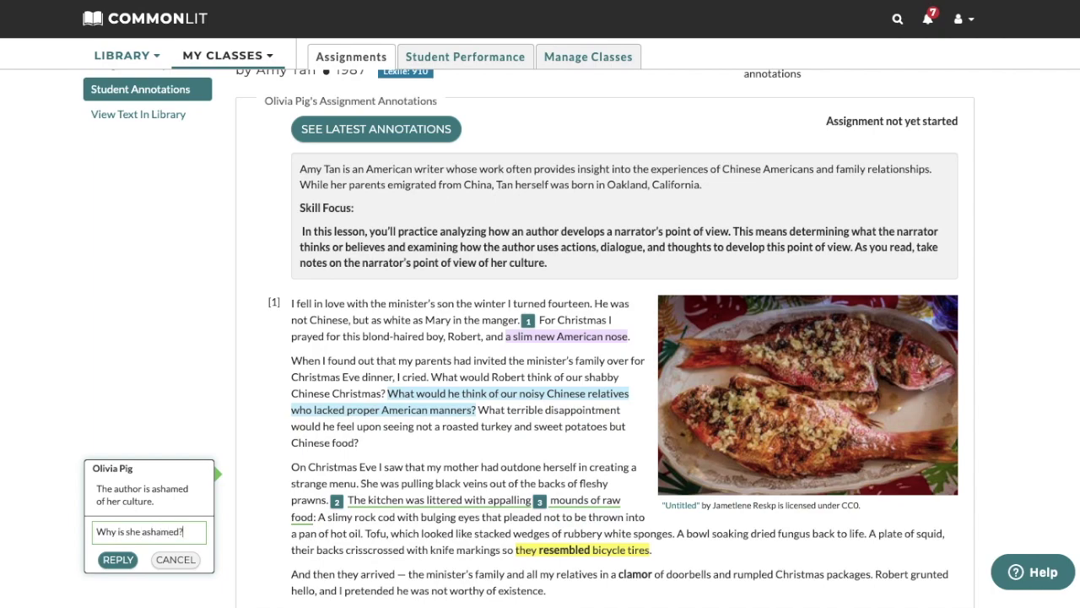
click(119, 560)
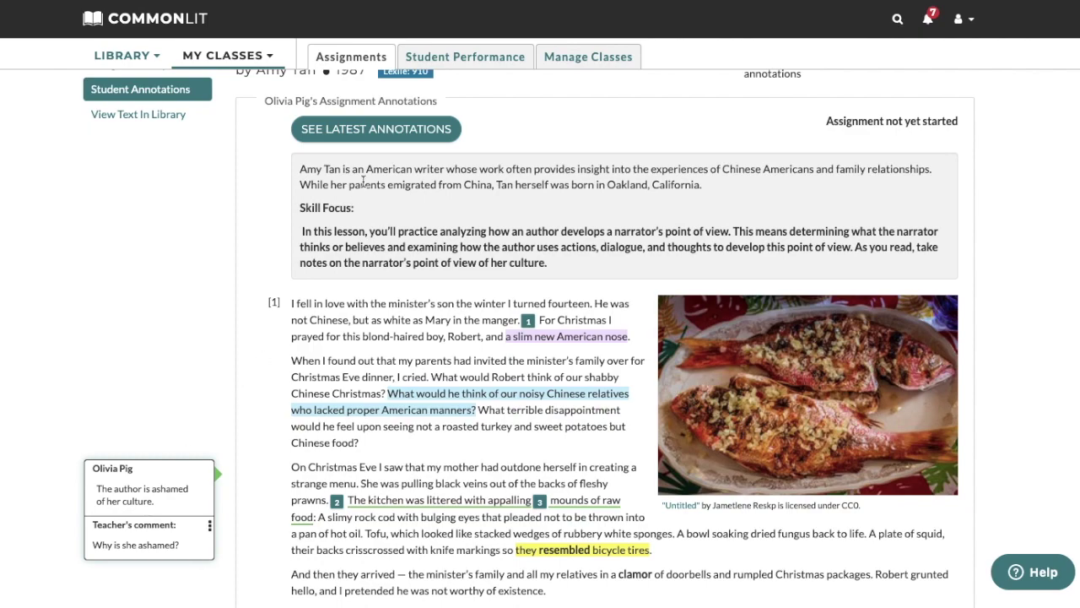
Reply 'How so?' to the student's wants-to-be-different note.
click(401, 126)
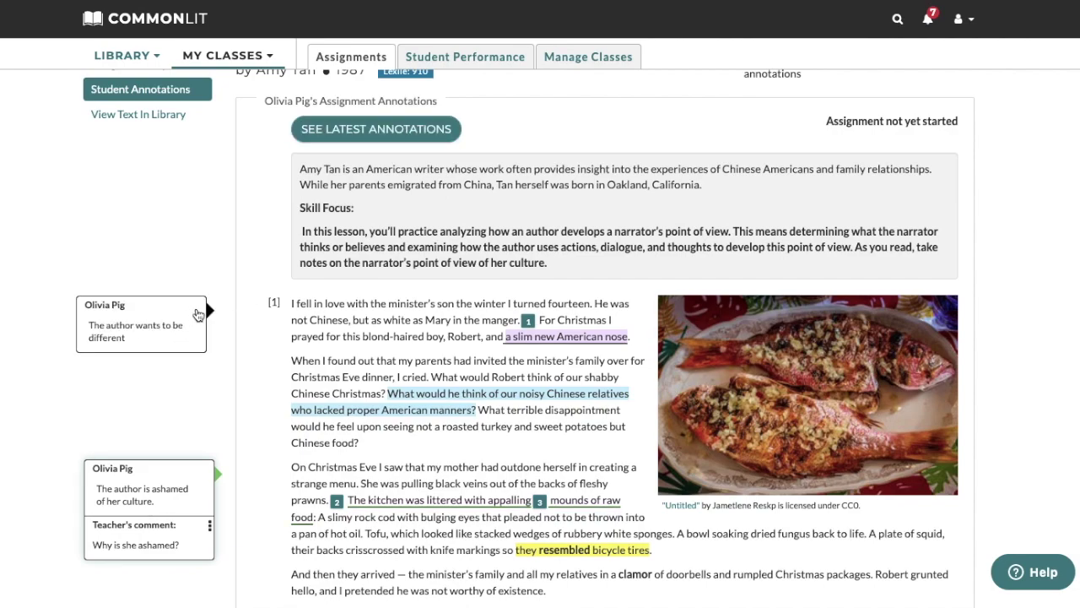
click(197, 314)
click(166, 367)
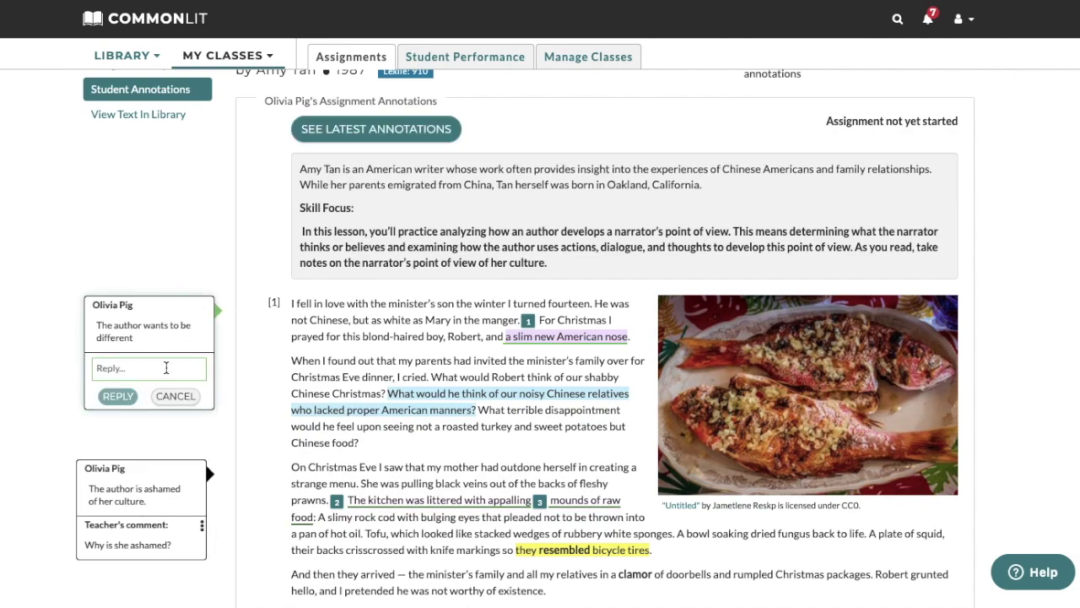
text(How so?)
click(118, 396)
Edit that reply to read 'Why does she want to be different?' and save it.
click(210, 363)
click(253, 364)
key(ctrl+a)
text(Why does she want to be d)
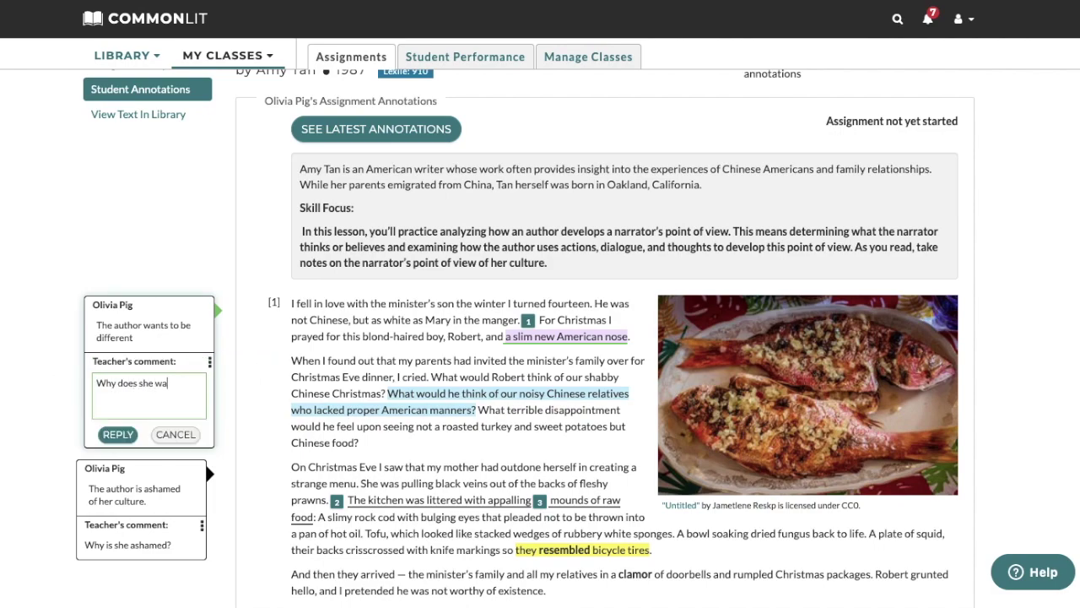
text(ifferent?)
click(113, 436)
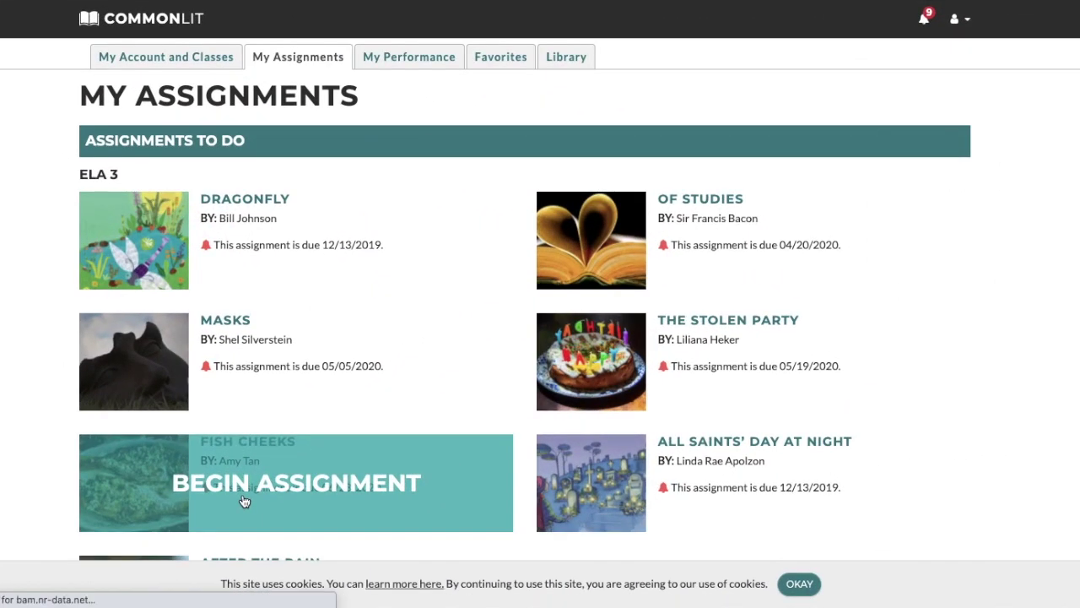
Open Fish Cheeks as a student, dismiss the intro, and scroll to the annotated text.
click(243, 502)
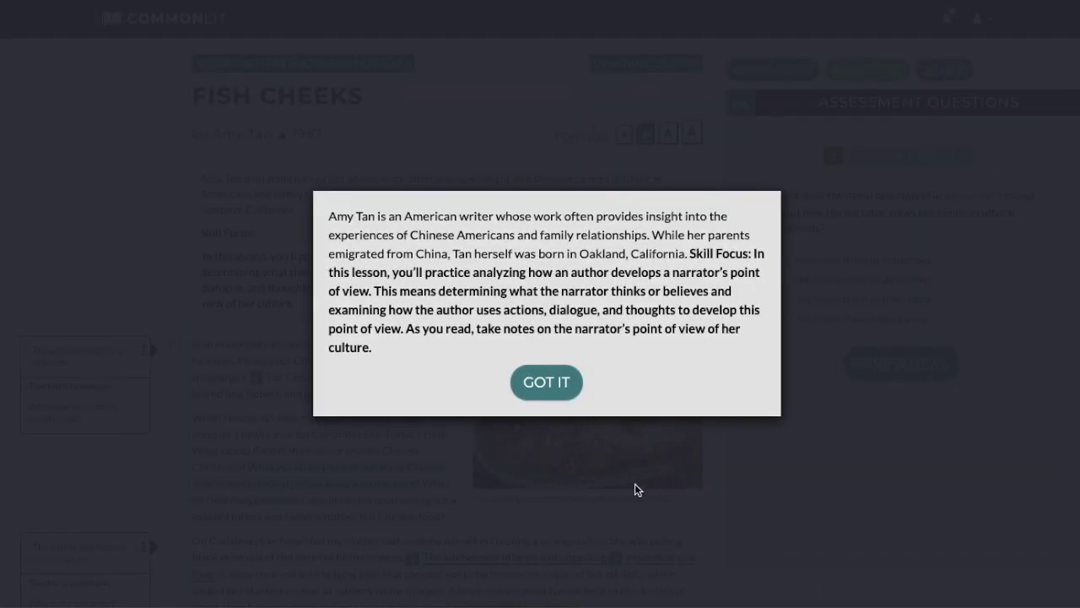
click(546, 392)
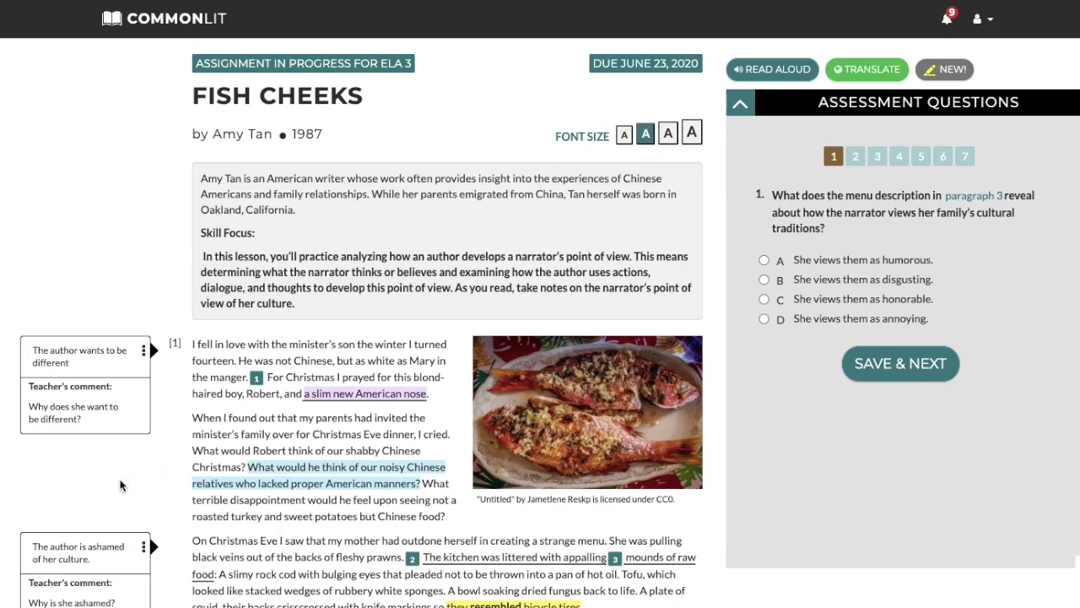
scroll(121, 484, down, 1)
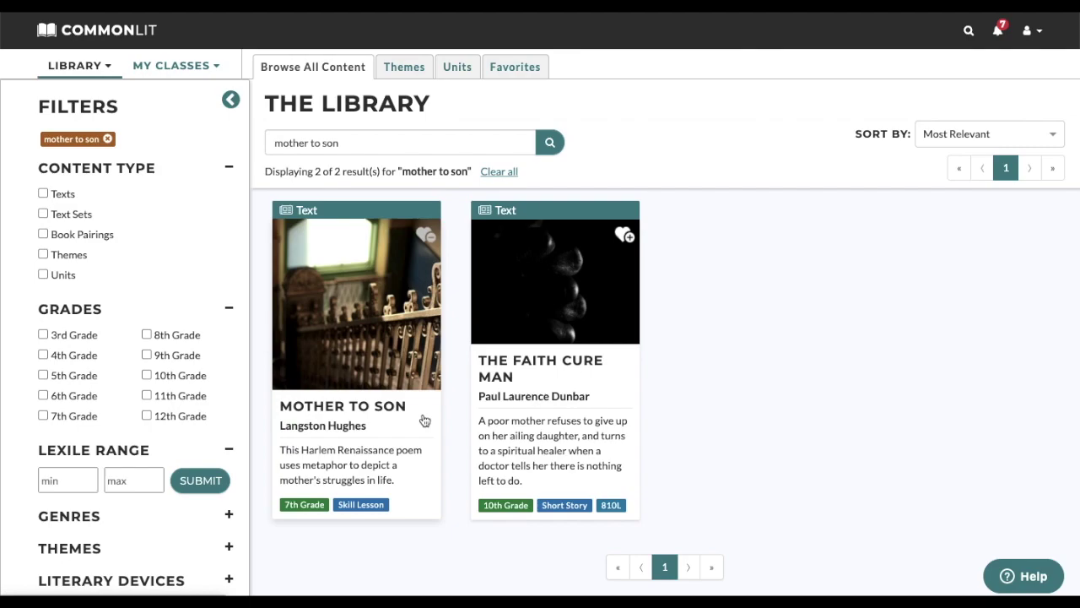
Open Mother to Son and highlight 'Life for me ain't been no crystal stair.' in yellow.
click(424, 420)
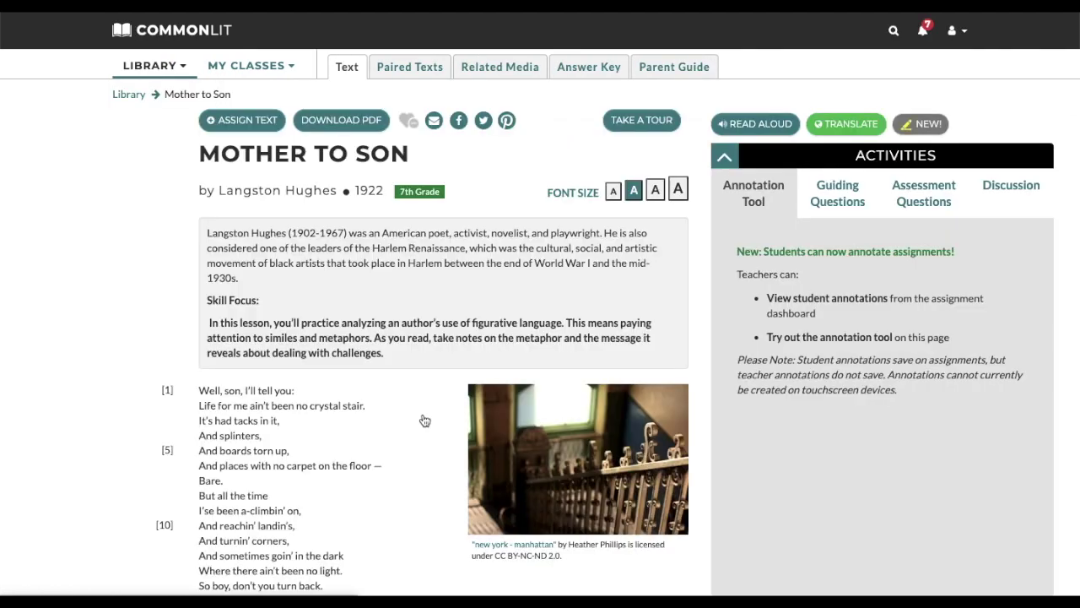
scroll(425, 420, down, 1)
click(200, 381)
drag(200, 381, 366, 379)
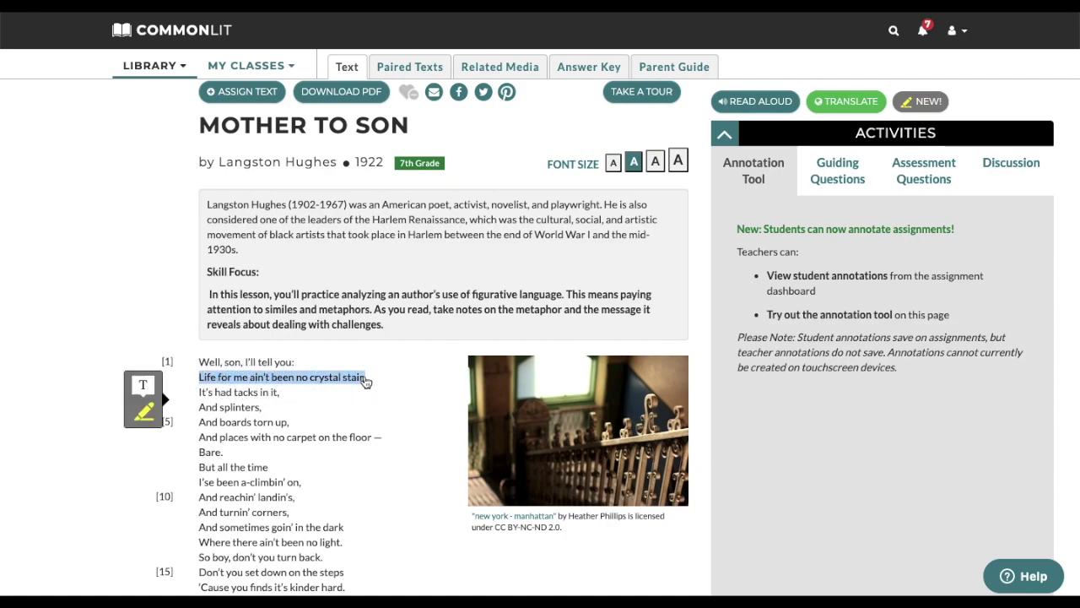
click(145, 410)
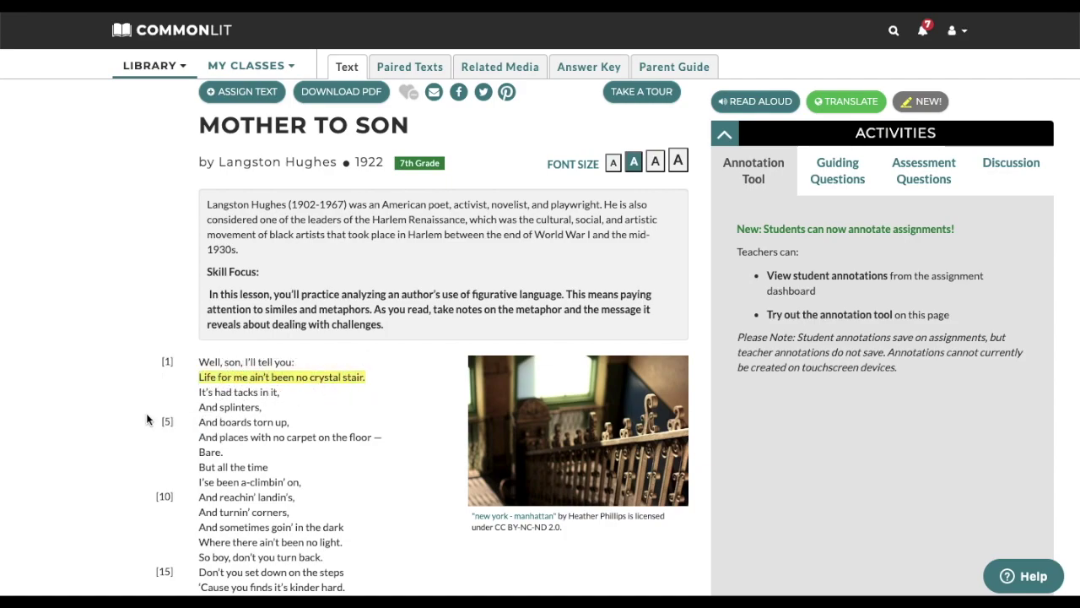
Highlight 'I'se been a-climbin' on,' in purple, reload the page, and open Help.
drag(200, 481, 302, 487)
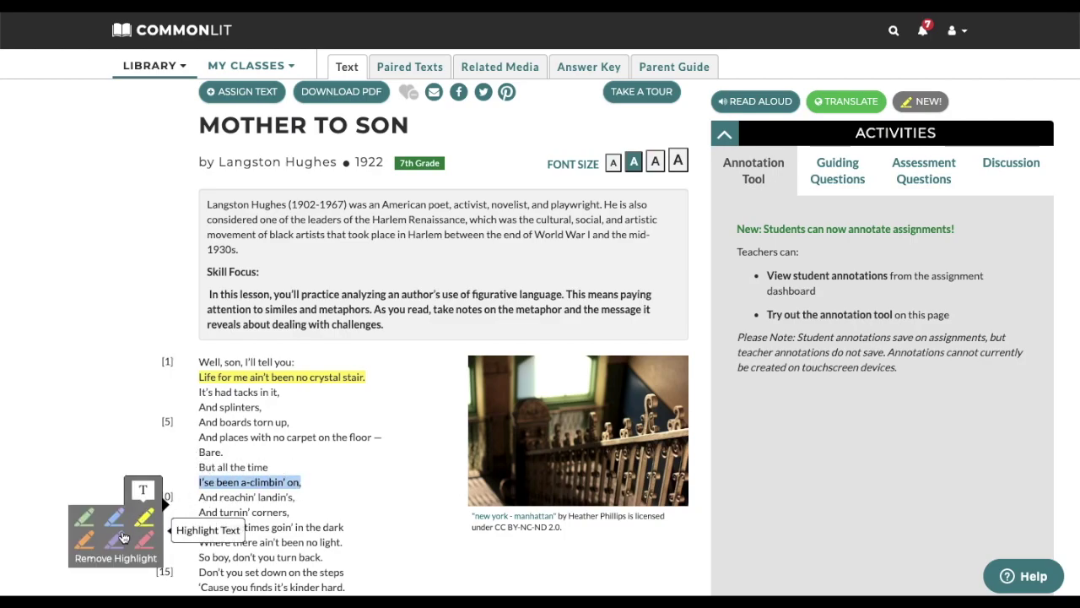
click(120, 531)
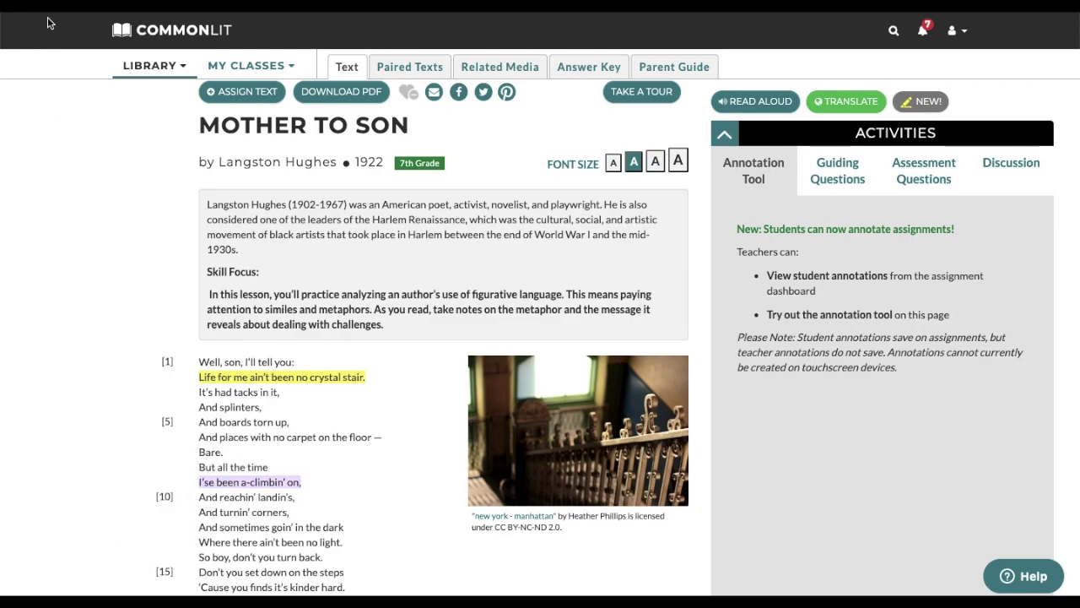
key(F5)
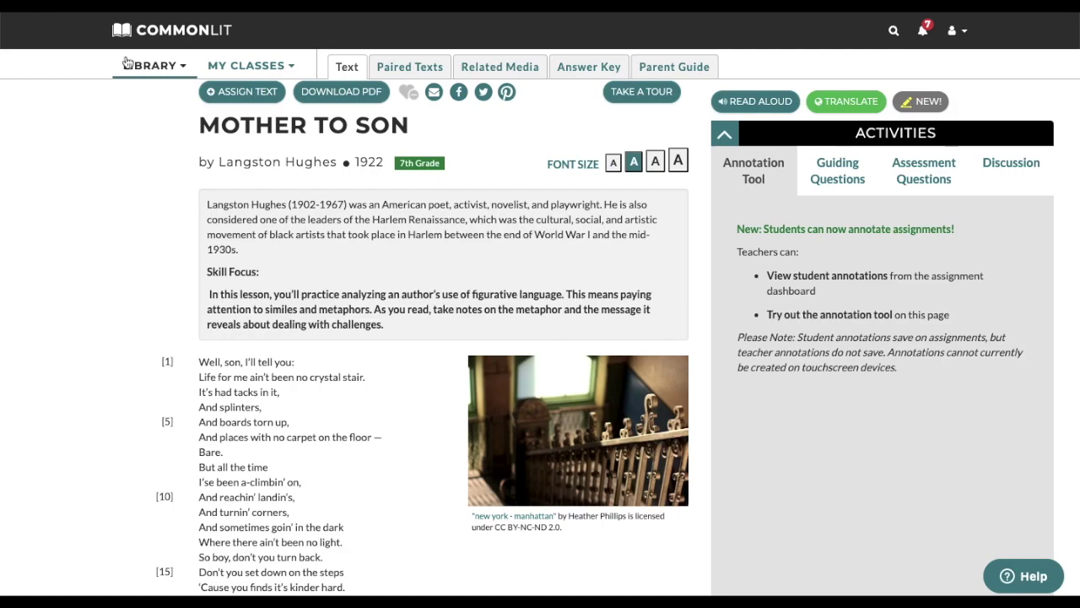
click(1015, 582)
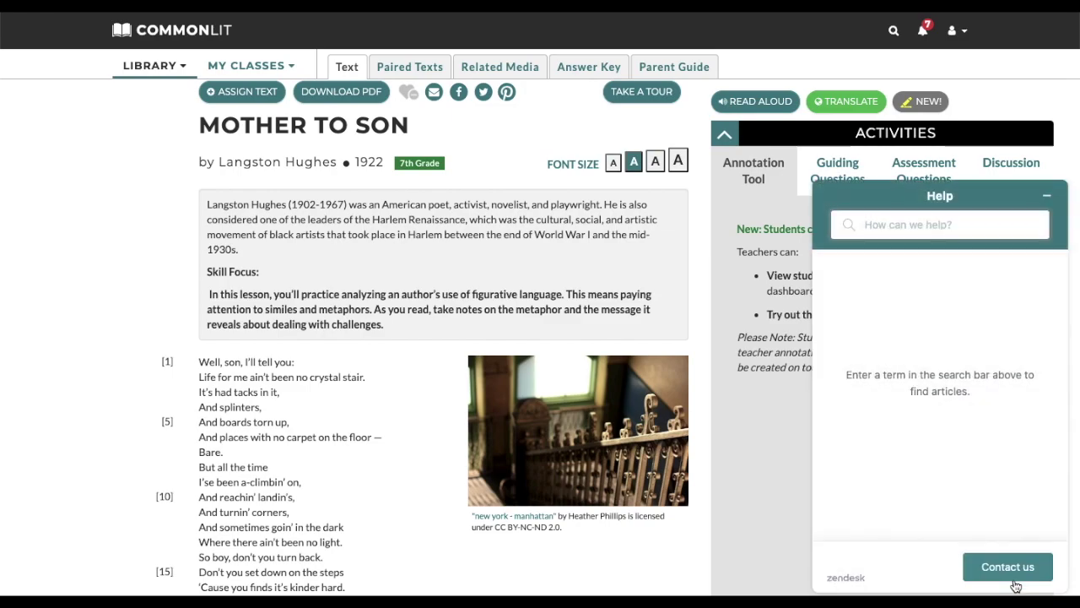